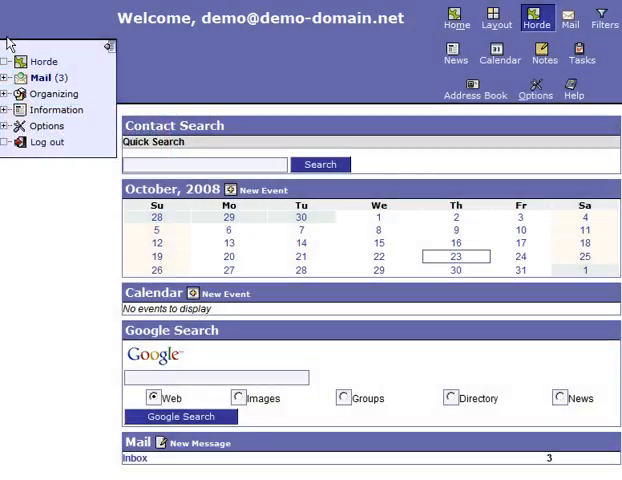
Expand the Mail folder tree and show the Inbox with its three messages.
click(4, 77)
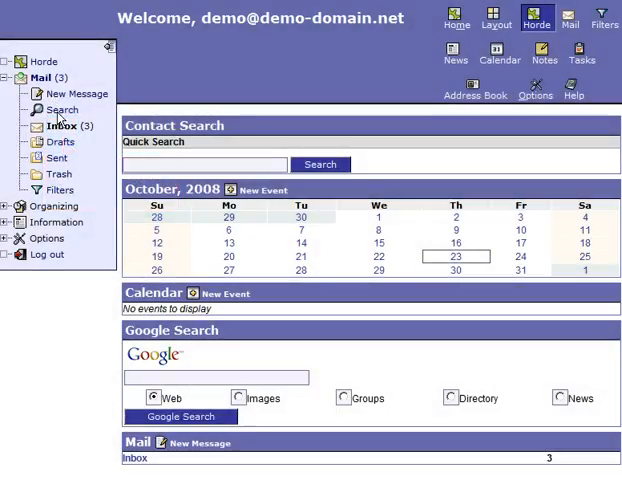
click(62, 126)
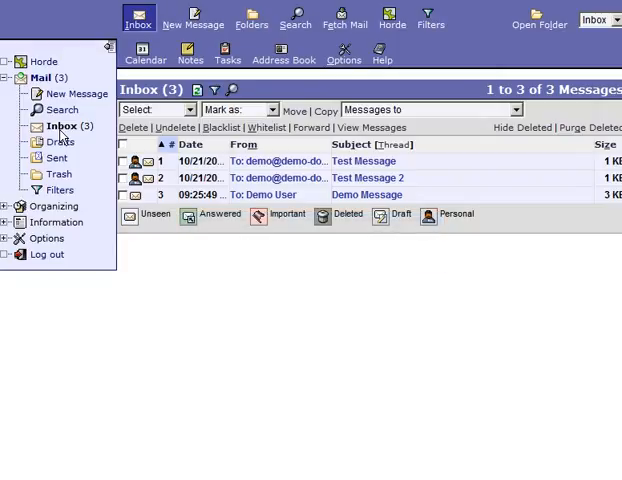
Read the 'Demo Message' by selecting its subject in the Inbox list.
click(367, 194)
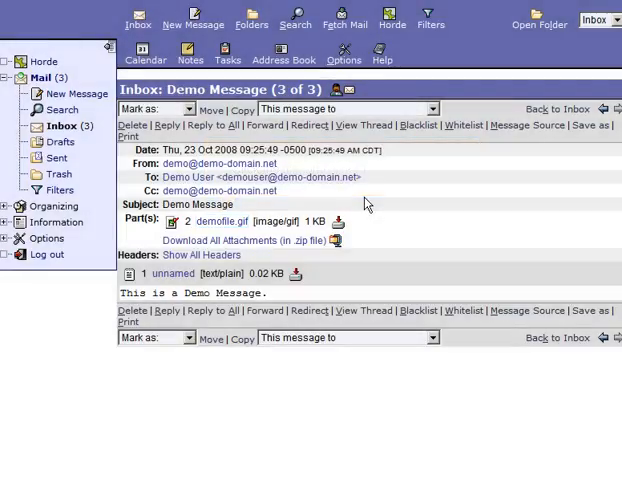
click(220, 221)
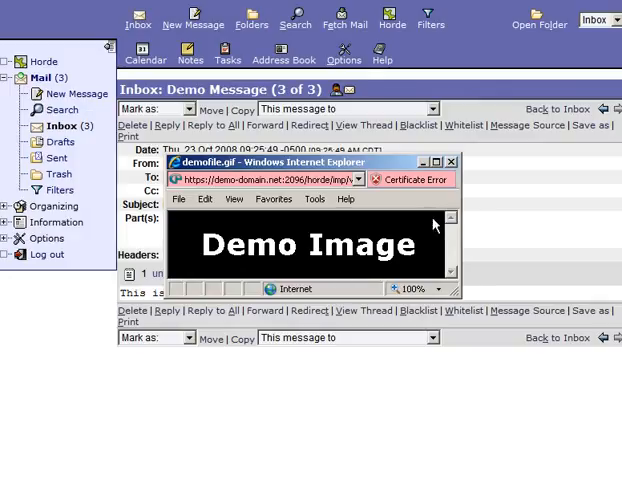
click(451, 162)
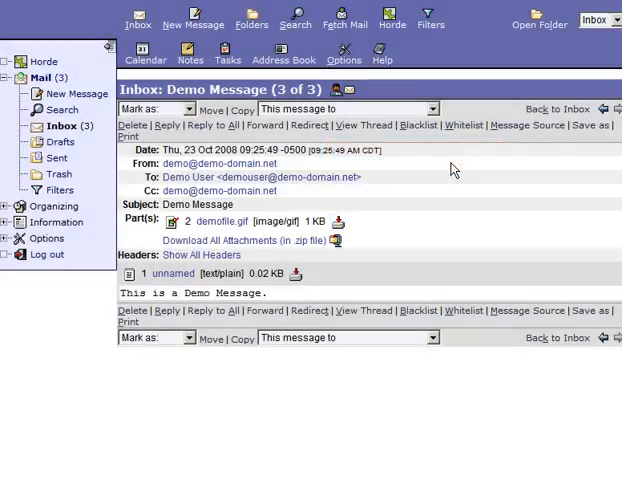
Download demofile.gif, saving it into the demofolder folder, and dismiss the completion notice.
click(339, 222)
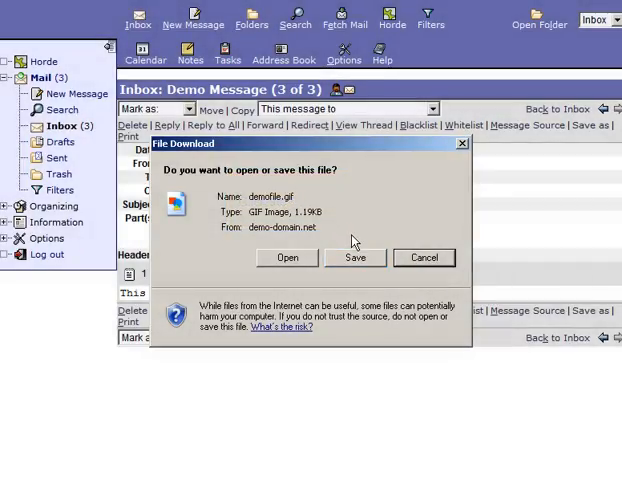
click(355, 257)
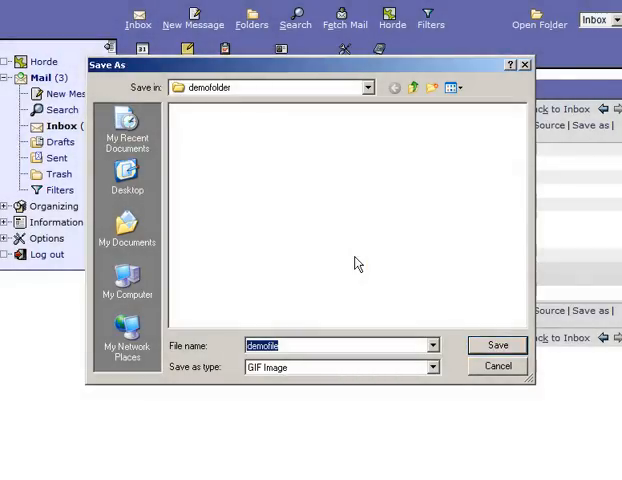
click(497, 345)
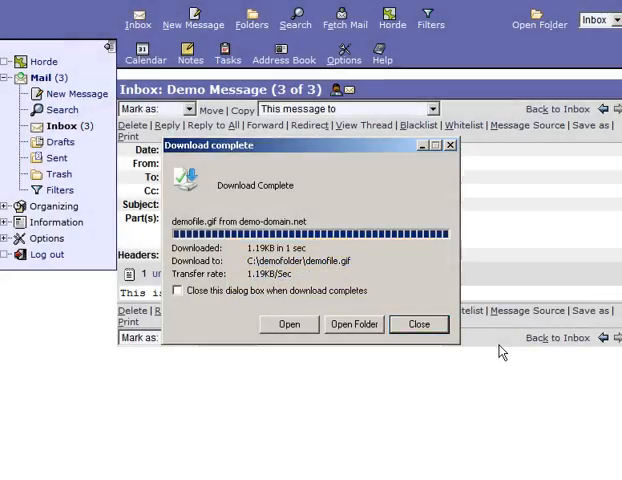
click(420, 326)
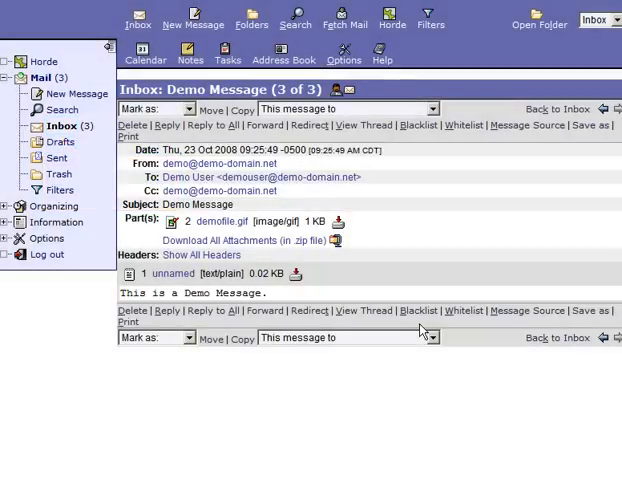
Back in the Inbox, tick Demo Message and show the 'Mark as:' status choices.
click(62, 126)
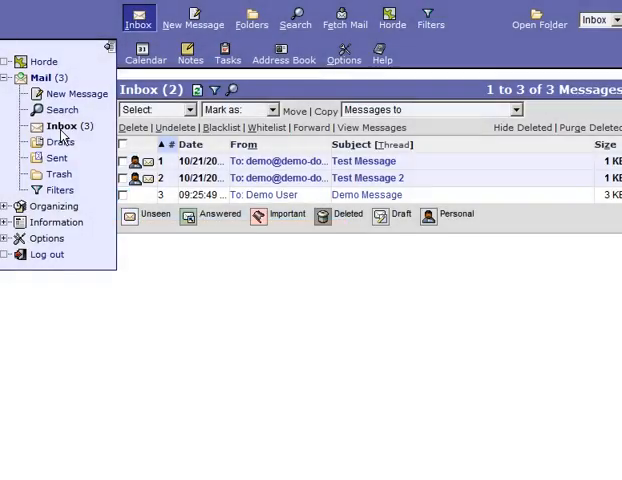
click(123, 194)
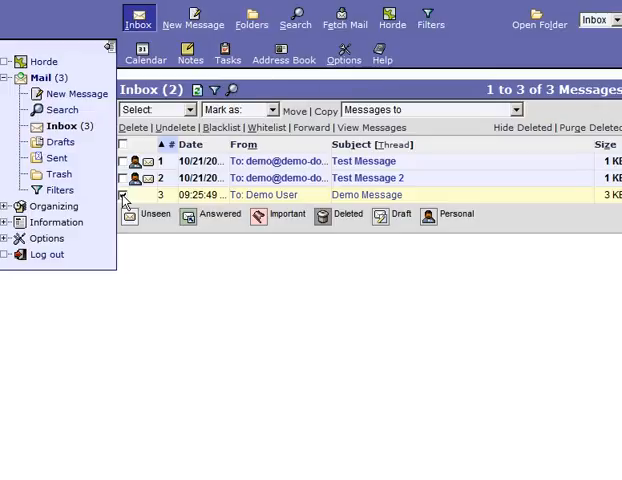
click(272, 110)
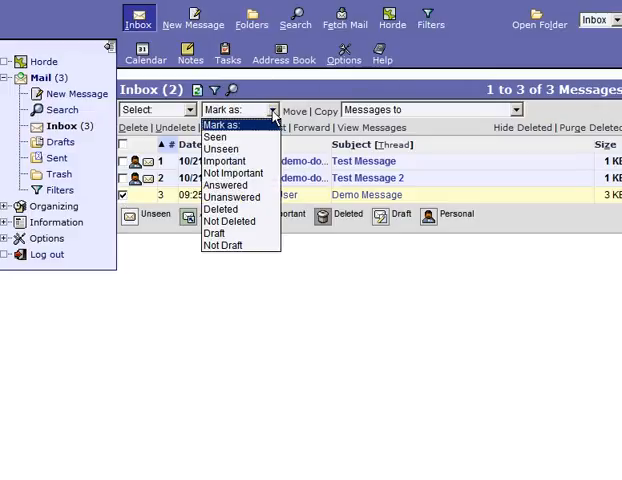